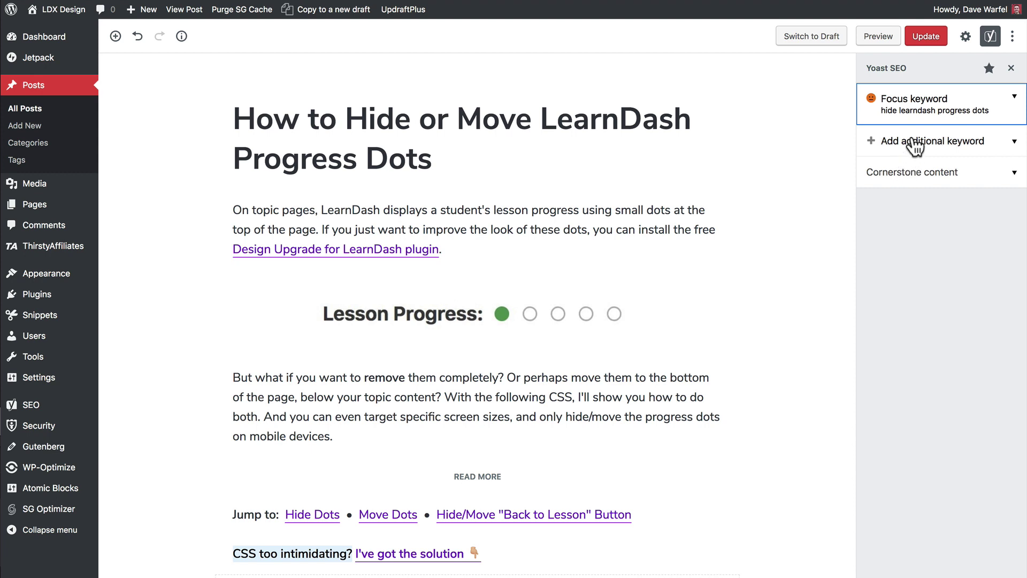
Step: Briefly open and collapse the additional keyword and cornerstone content sections of the Yoast SEO sidebar
{"action": "left_click", "coordinate": [915, 141]}
{"action": "left_click", "coordinate": [923, 145]}
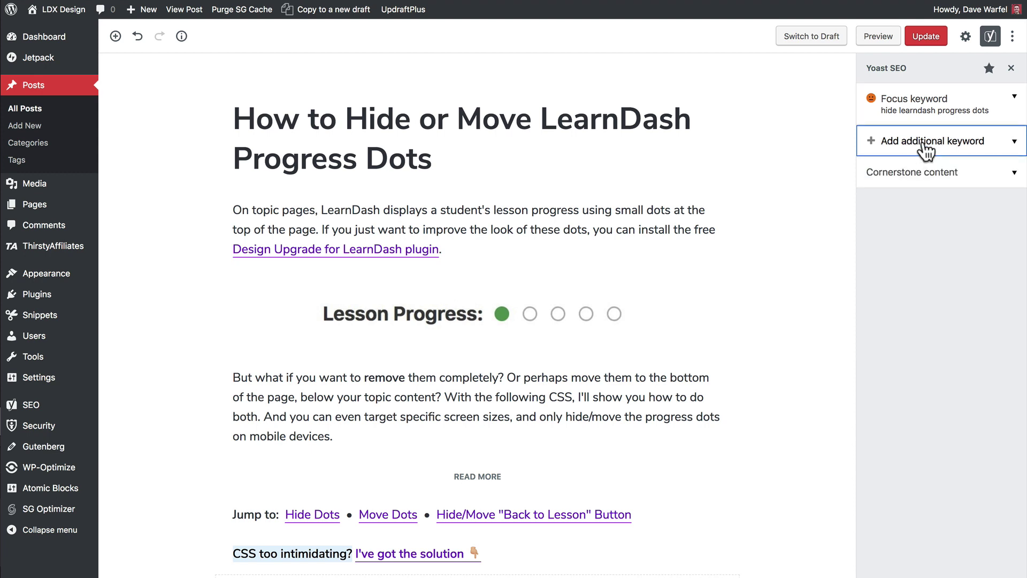
{"action": "left_click", "coordinate": [908, 174]}
{"action": "left_click", "coordinate": [908, 174]}
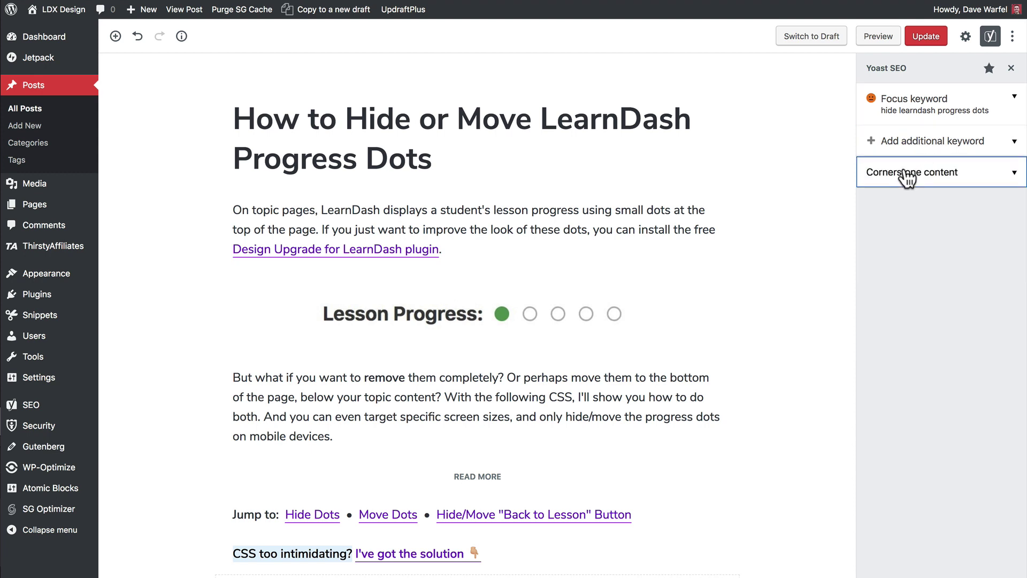
Step: Expand the Focus keyword section in the Yoast SEO sidebar and review its problems, improvements and good results
{"action": "left_click", "coordinate": [905, 112]}
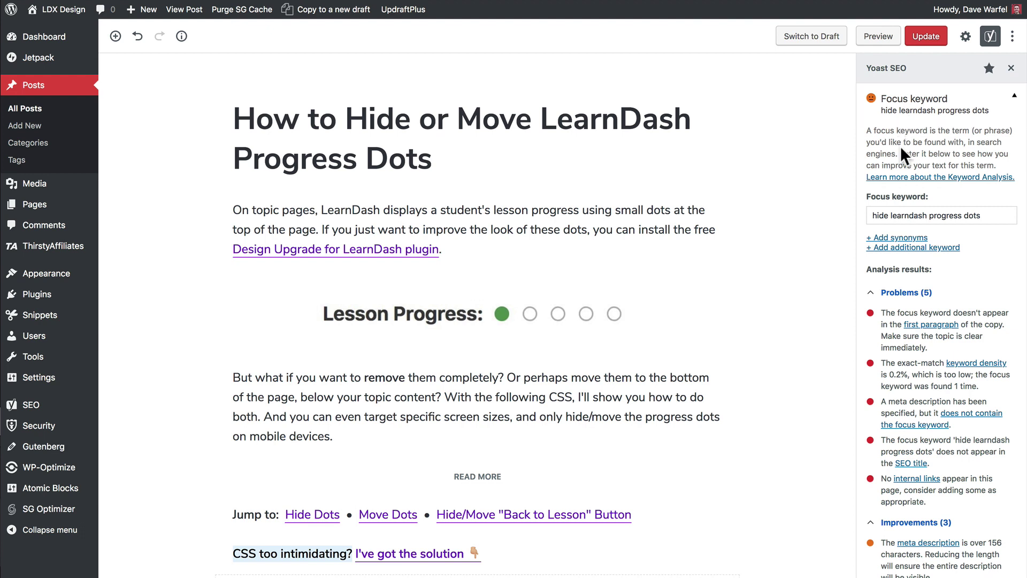
{"action": "scroll", "coordinate": [900, 146], "scroll_direction": "down", "scroll_amount": 3}
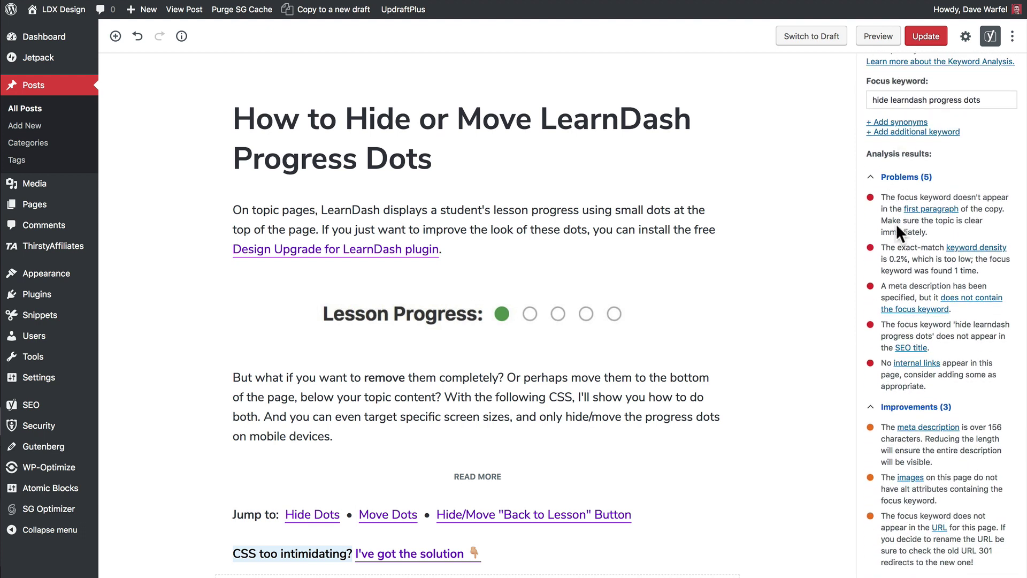
{"action": "scroll", "coordinate": [897, 224], "scroll_direction": "down", "scroll_amount": 5}
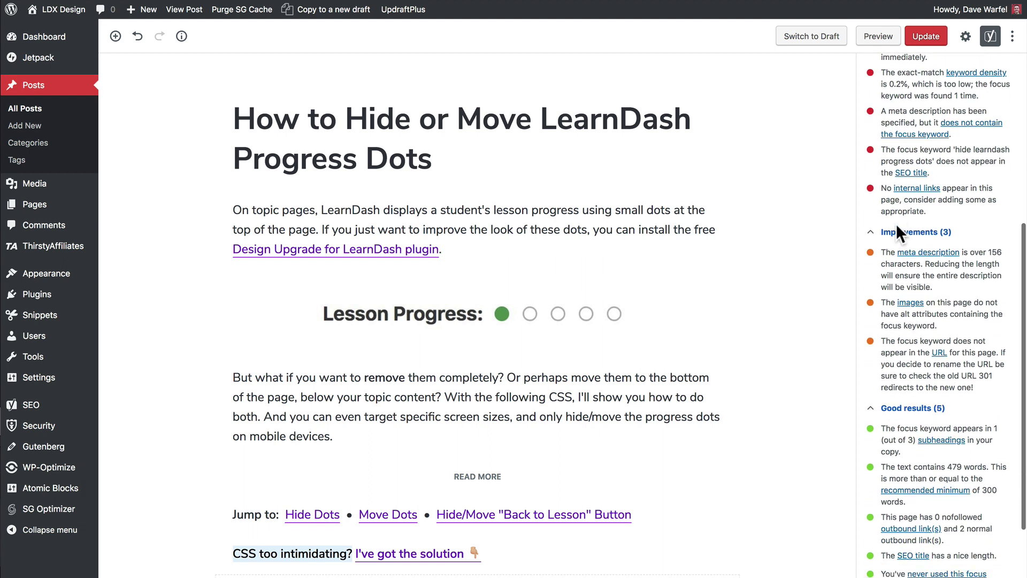
{"action": "scroll", "coordinate": [897, 224], "scroll_direction": "down", "scroll_amount": 2}
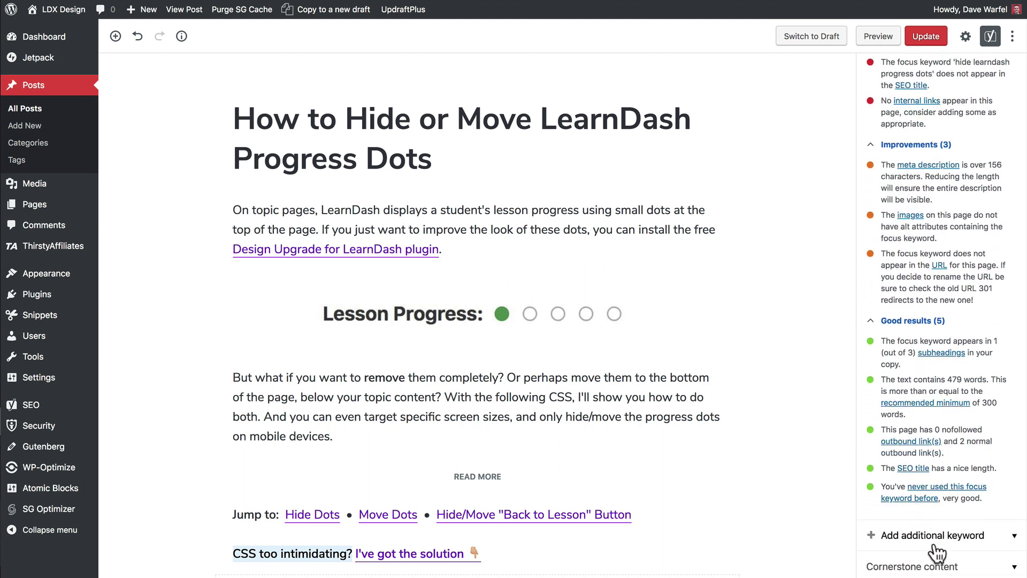
Step: Expand the Cornerstone content section to read its description and toggle option, and collapse the Focus keyword section
{"action": "left_click", "coordinate": [915, 568]}
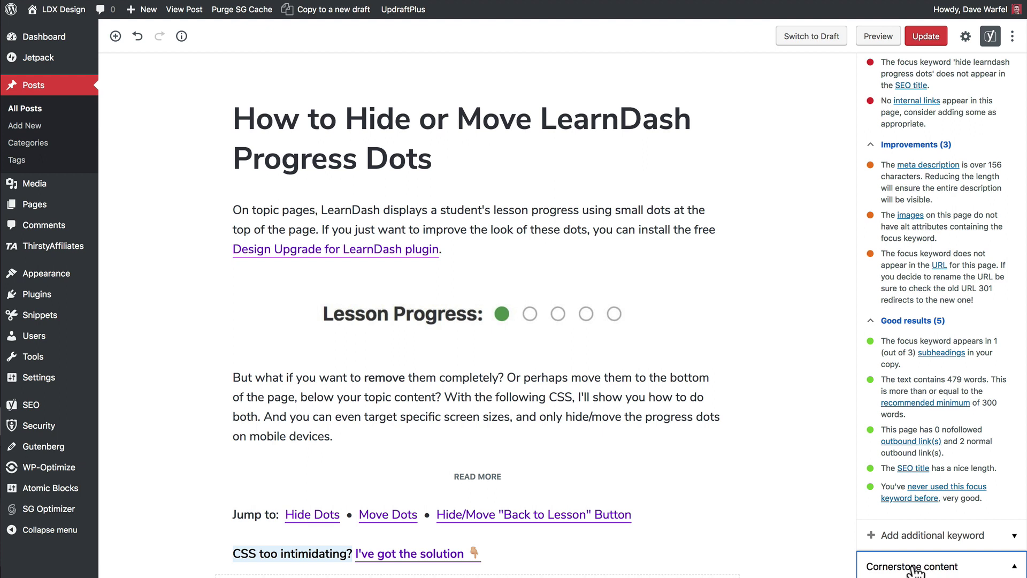
{"action": "scroll", "coordinate": [915, 571], "scroll_direction": "down", "scroll_amount": 3}
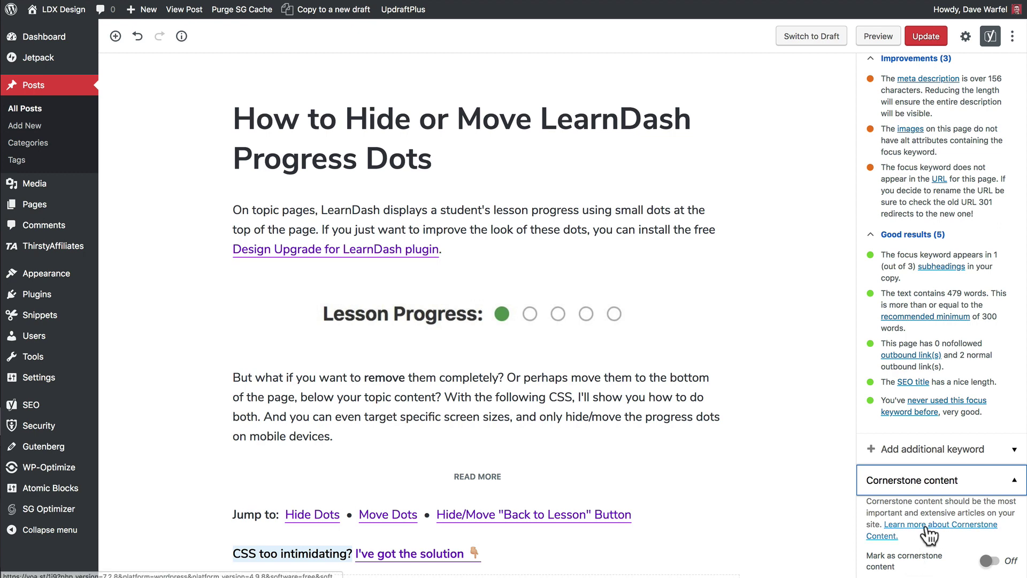
{"action": "left_click", "coordinate": [917, 480]}
{"action": "left_click", "coordinate": [902, 570]}
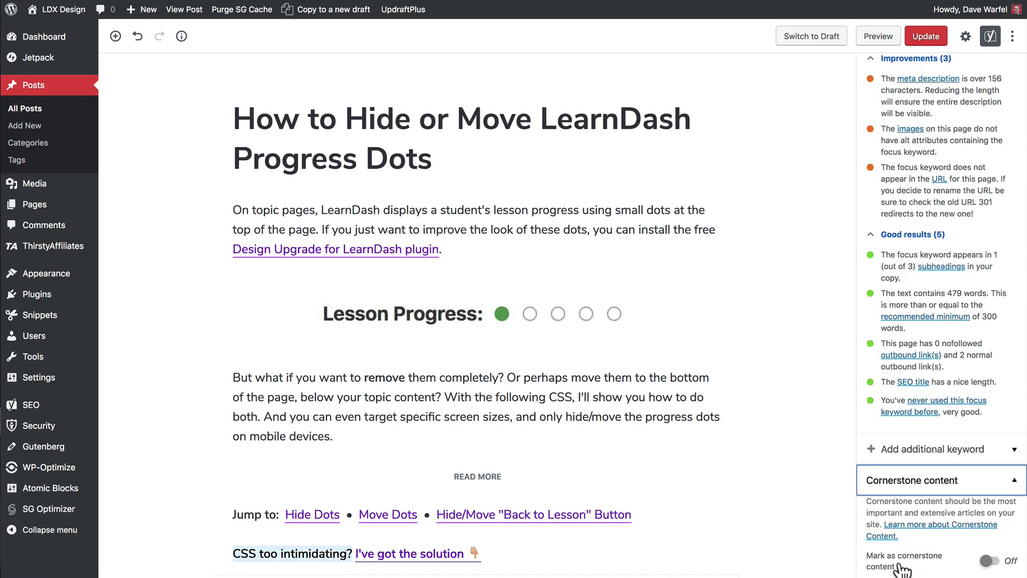
{"action": "scroll", "coordinate": [917, 484], "scroll_direction": "up", "scroll_amount": 10}
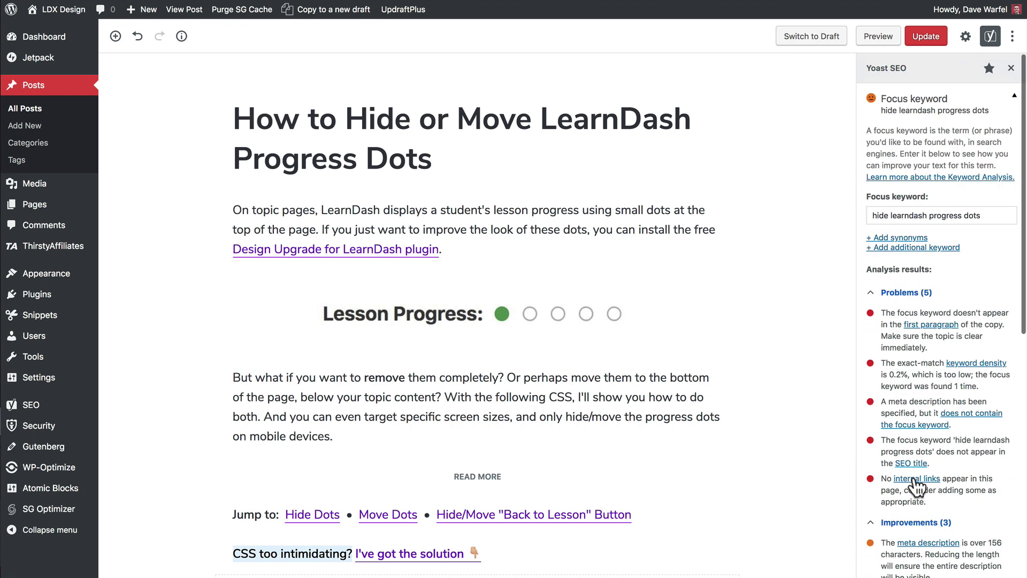
{"action": "left_click", "coordinate": [916, 110]}
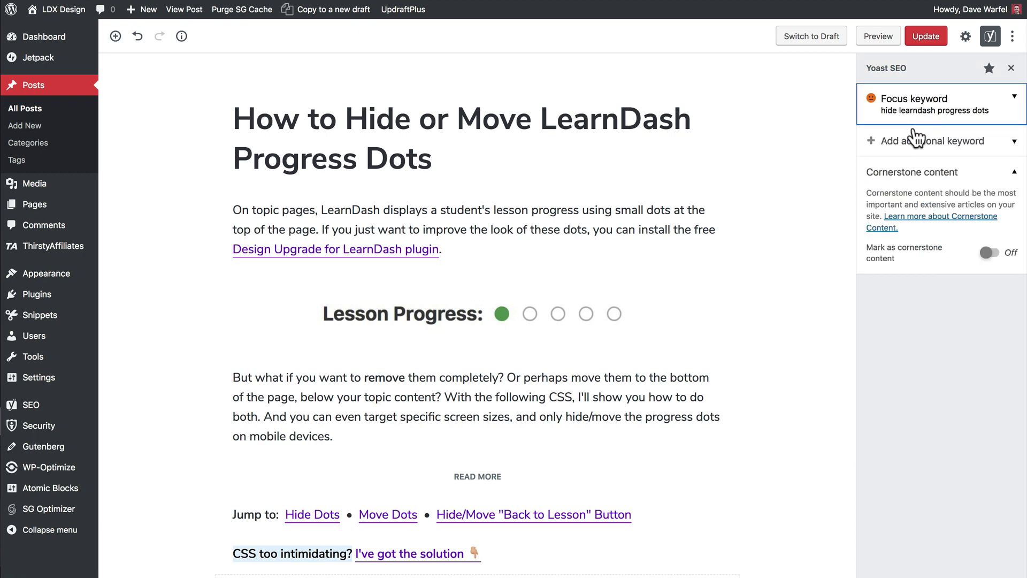
Step: Reopen the Focus keyword section and expand the additional keyword section to read the Yoast SEO Premium benefits
{"action": "left_click", "coordinate": [914, 110]}
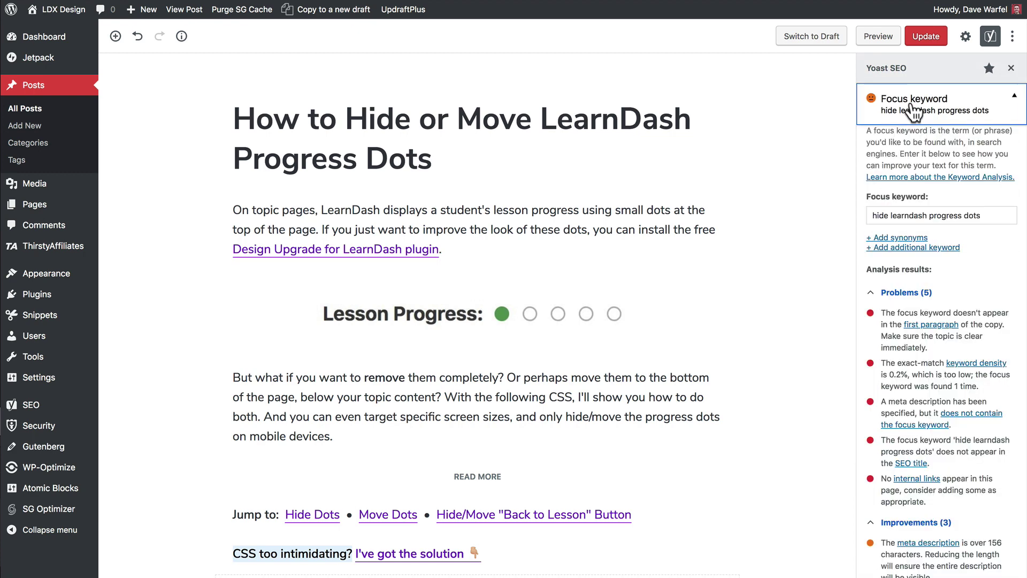
{"action": "scroll", "coordinate": [915, 109], "scroll_direction": "down", "scroll_amount": 9}
{"action": "left_click", "coordinate": [904, 450]}
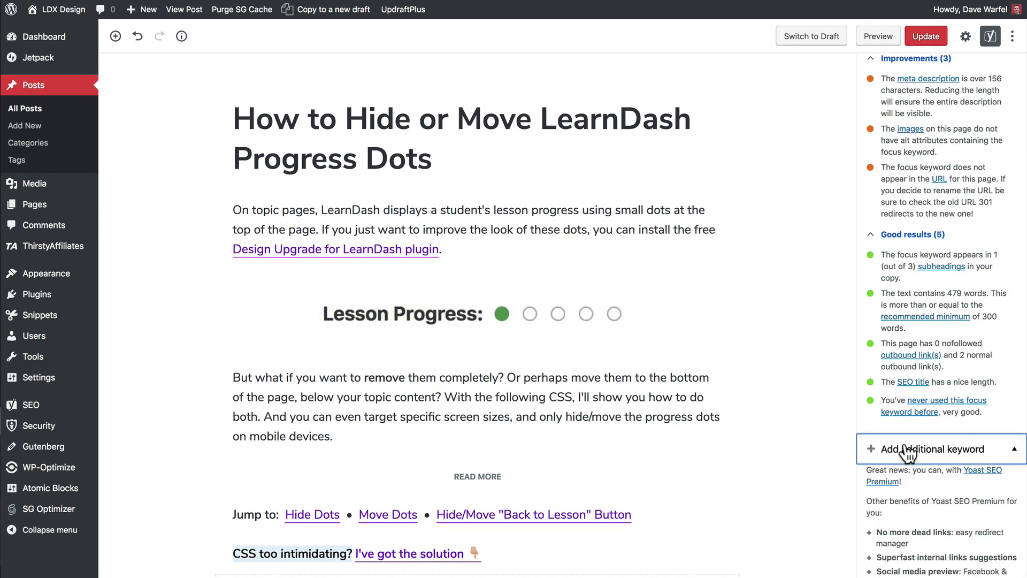
{"action": "scroll", "coordinate": [908, 454], "scroll_direction": "down", "scroll_amount": 4}
{"action": "scroll", "coordinate": [910, 482], "scroll_direction": "down", "scroll_amount": 1}
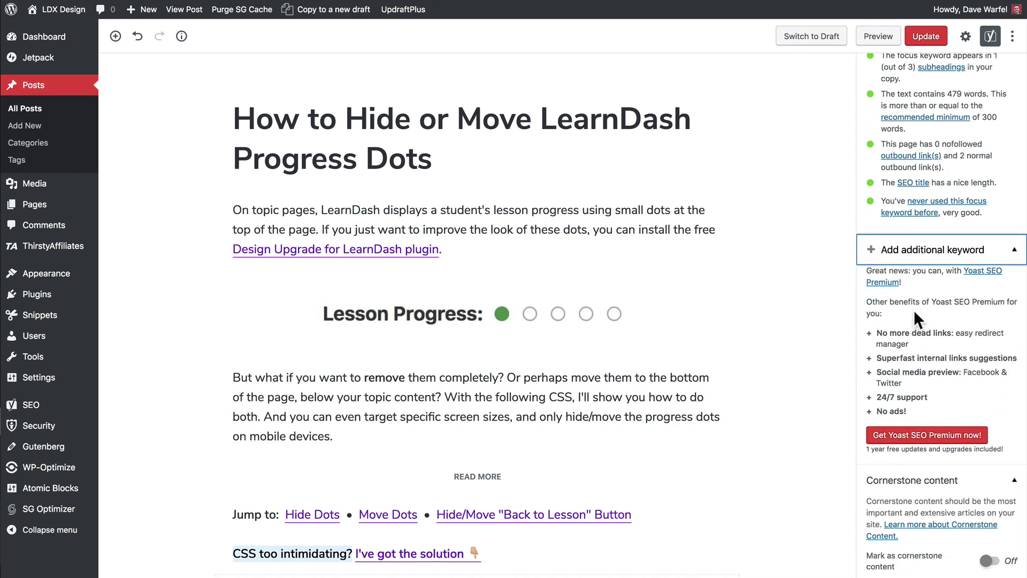
{"action": "left_click", "coordinate": [915, 333]}
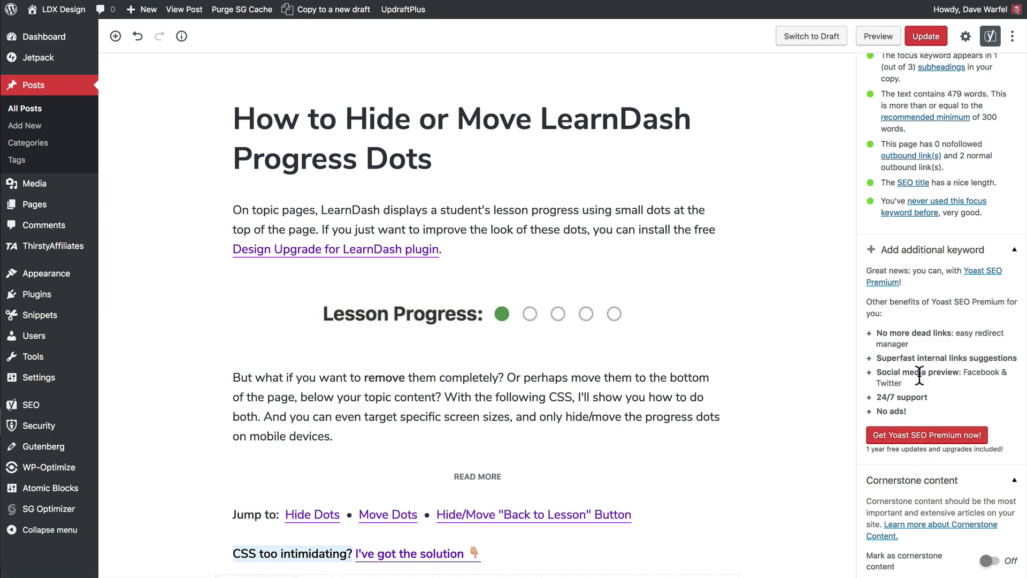
Step: Collapse the Cornerstone content, Focus keyword and additional keyword sections in the Yoast SEO sidebar
{"action": "left_click", "coordinate": [925, 488]}
{"action": "scroll", "coordinate": [923, 376], "scroll_direction": "up", "scroll_amount": 10}
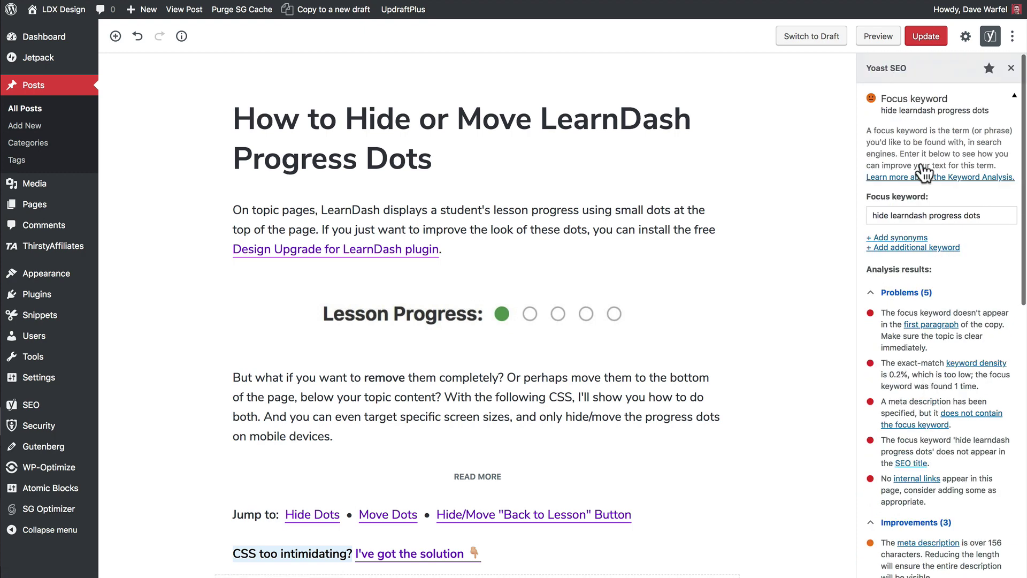
{"action": "left_click", "coordinate": [917, 113]}
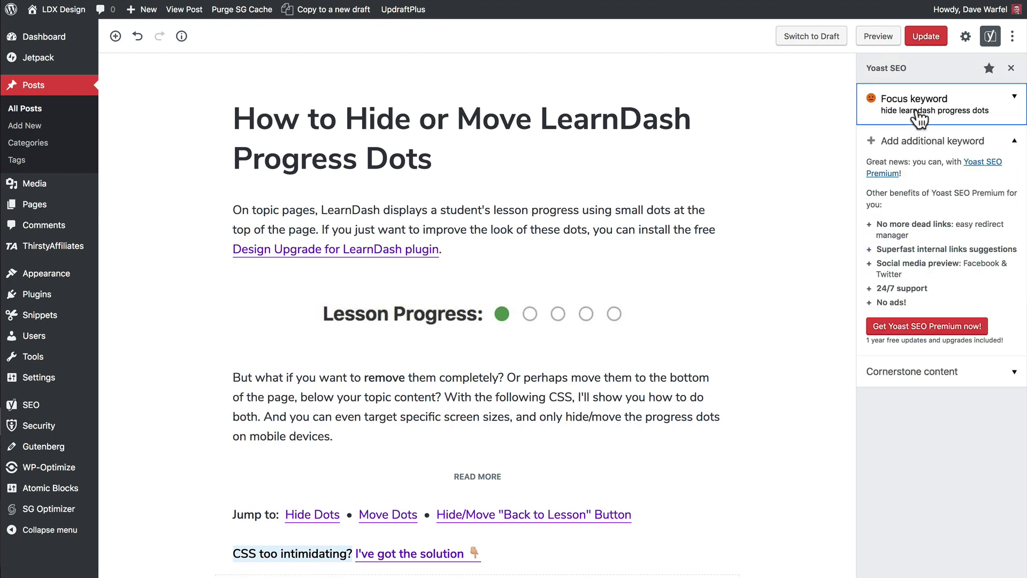
{"action": "left_click", "coordinate": [918, 144]}
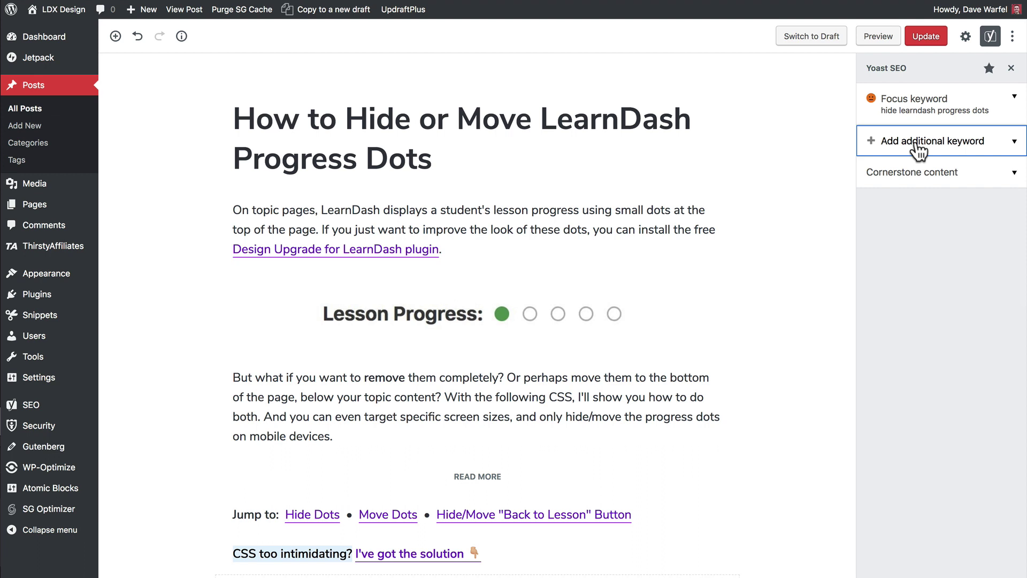
{"action": "left_click", "coordinate": [908, 192]}
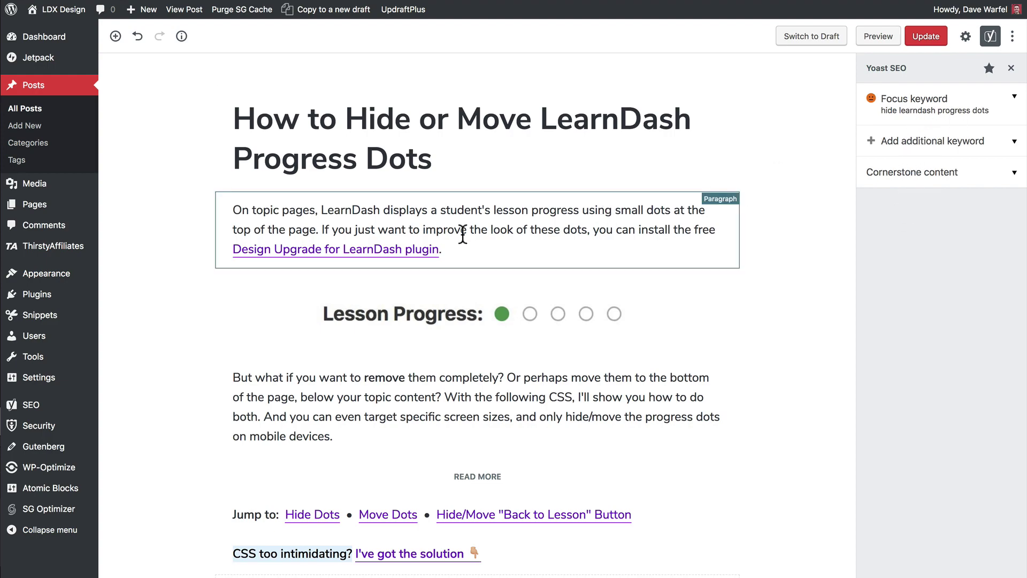
Step: Look through the post content from the introduction down to the code for moving the progress dots
{"action": "scroll", "coordinate": [465, 234], "scroll_direction": "down", "scroll_amount": 15}
{"action": "scroll", "coordinate": [463, 233], "scroll_direction": "up", "scroll_amount": 15}
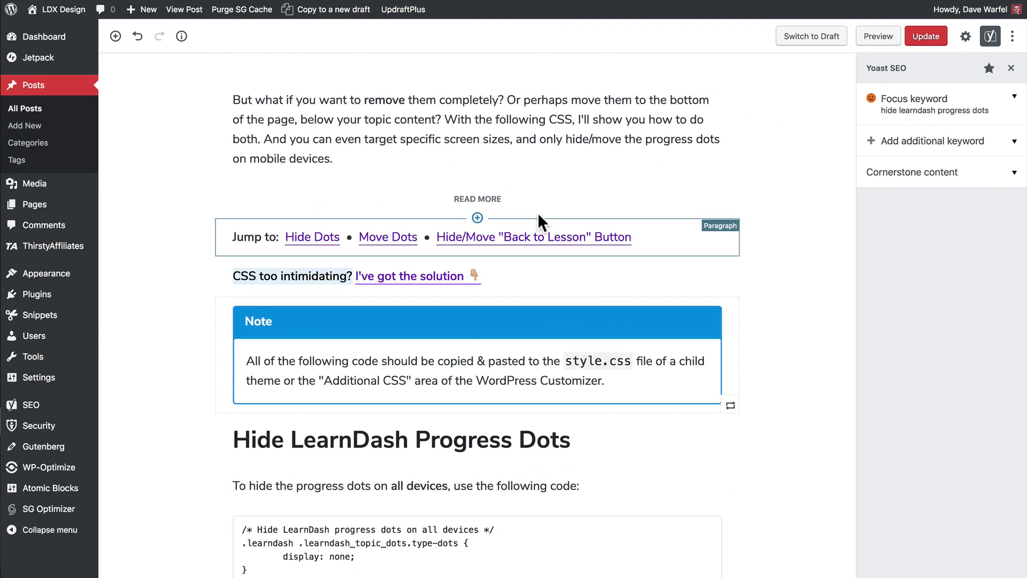
{"action": "scroll", "coordinate": [539, 214], "scroll_direction": "down", "scroll_amount": 20}
{"action": "scroll", "coordinate": [538, 213], "scroll_direction": "down", "scroll_amount": 5}
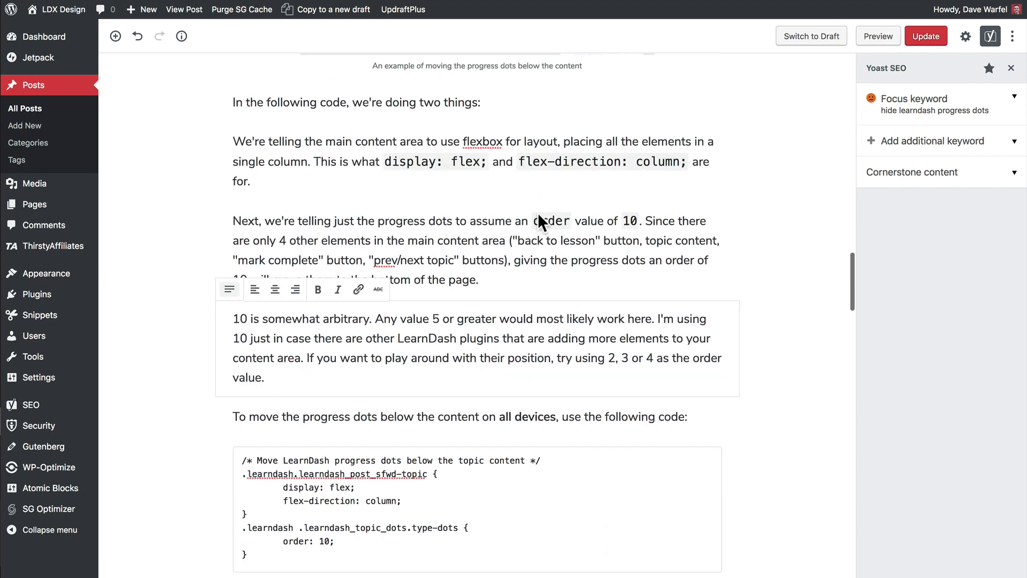
Step: Select the paragraph beginning "Next, we're telling just the progress dots", view its block settings, and return to the Yoast SEO sidebar
{"action": "left_click", "coordinate": [423, 142]}
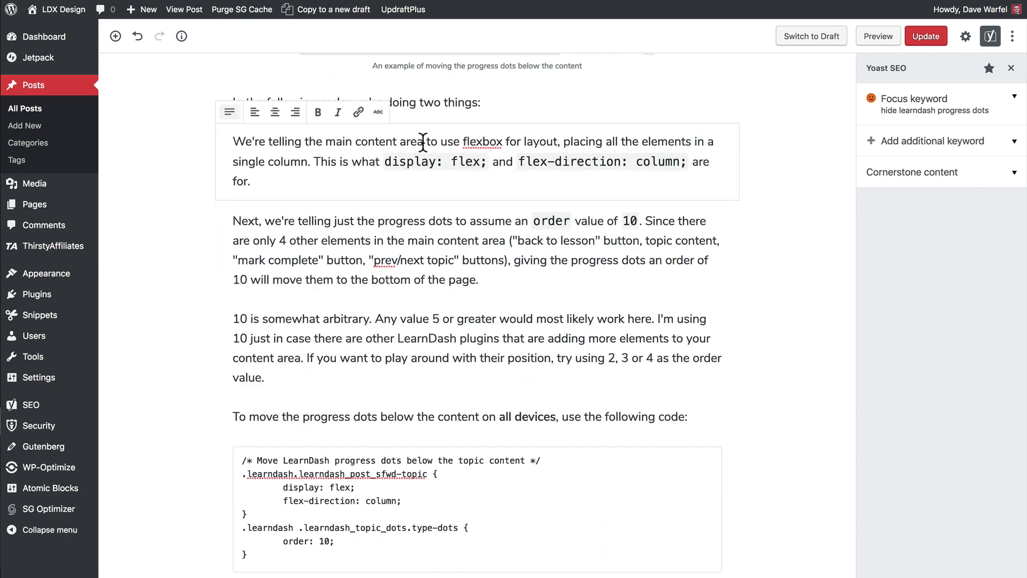
{"action": "left_click", "coordinate": [448, 225]}
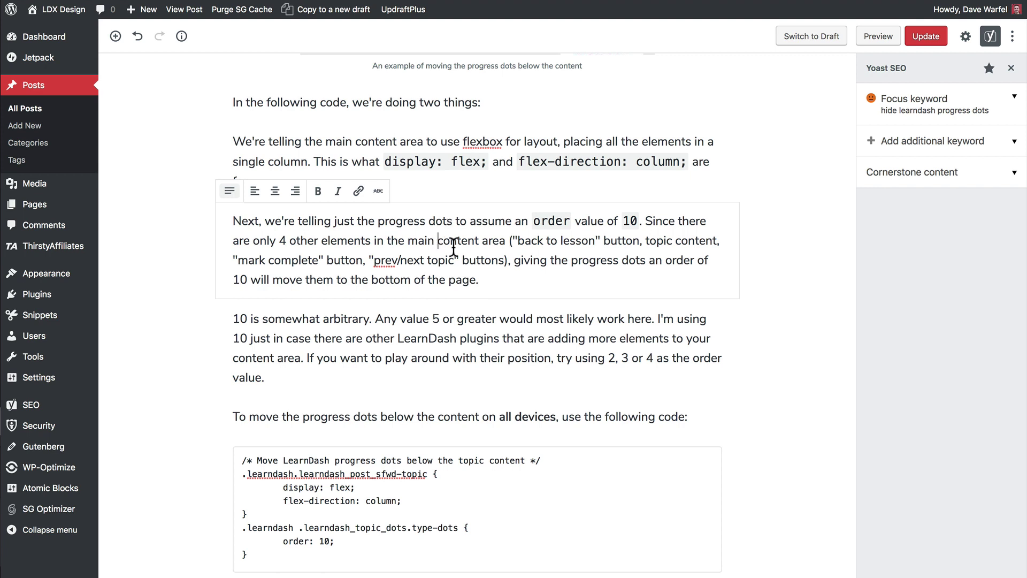
{"action": "left_click", "coordinate": [962, 39]}
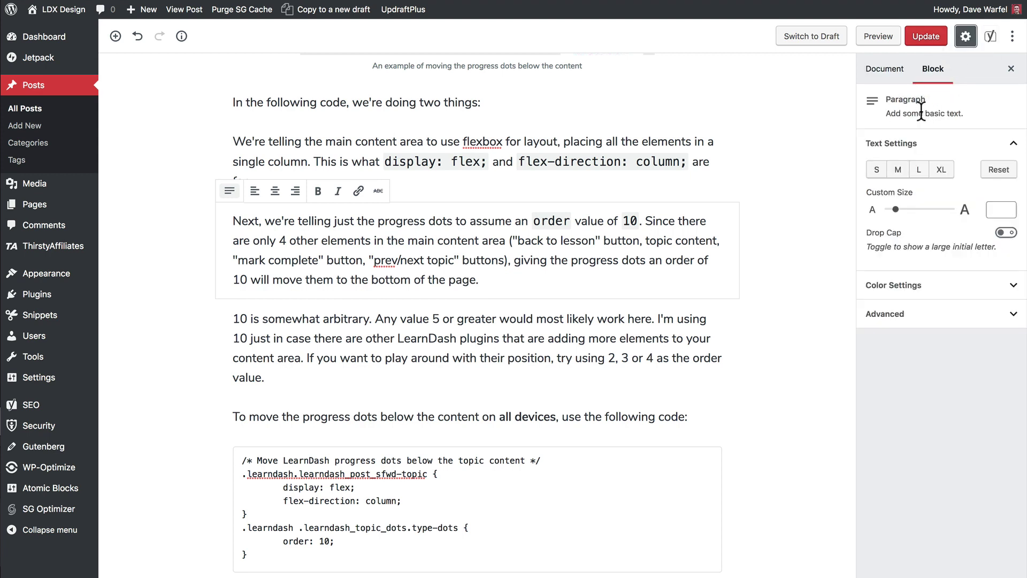
{"action": "left_click", "coordinate": [990, 36]}
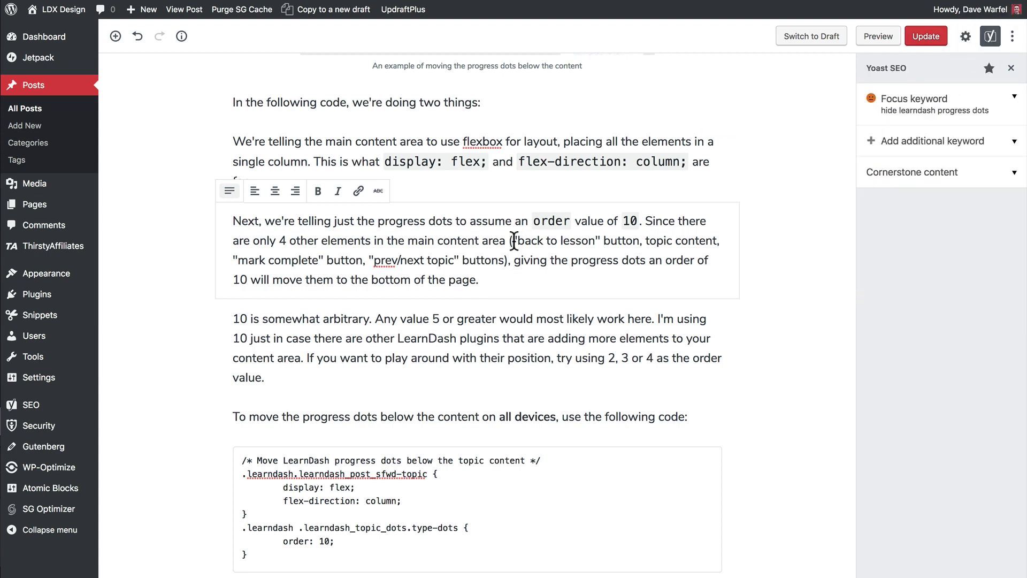
Step: Select different paragraphs with the Yoast SEO sidebar open, and show the block settings for the "Next, we're telling" paragraph
{"action": "left_click", "coordinate": [441, 142]}
{"action": "scroll", "coordinate": [444, 143], "scroll_direction": "down", "scroll_amount": 1}
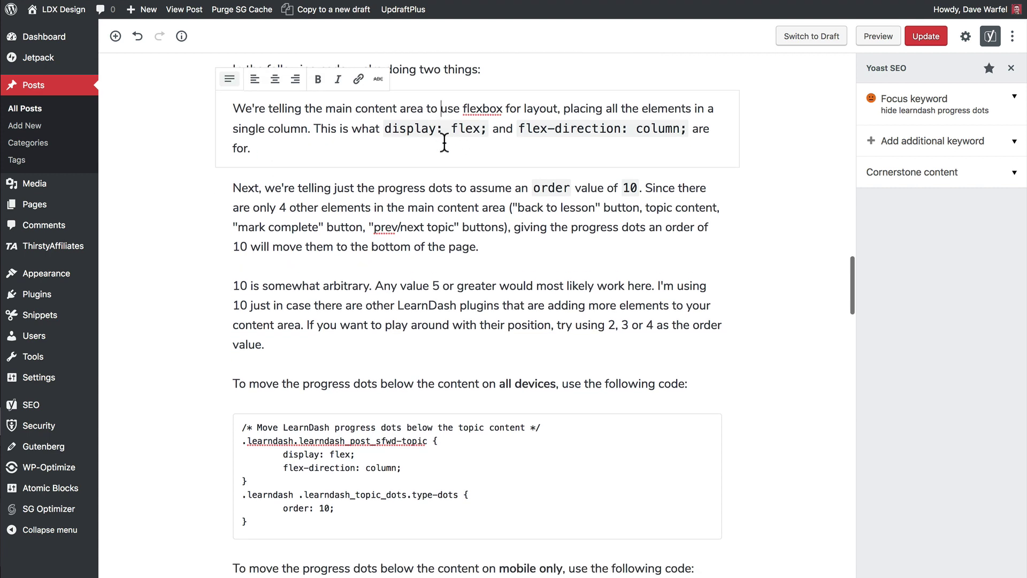
{"action": "left_click", "coordinate": [438, 289]}
{"action": "left_click", "coordinate": [441, 208]}
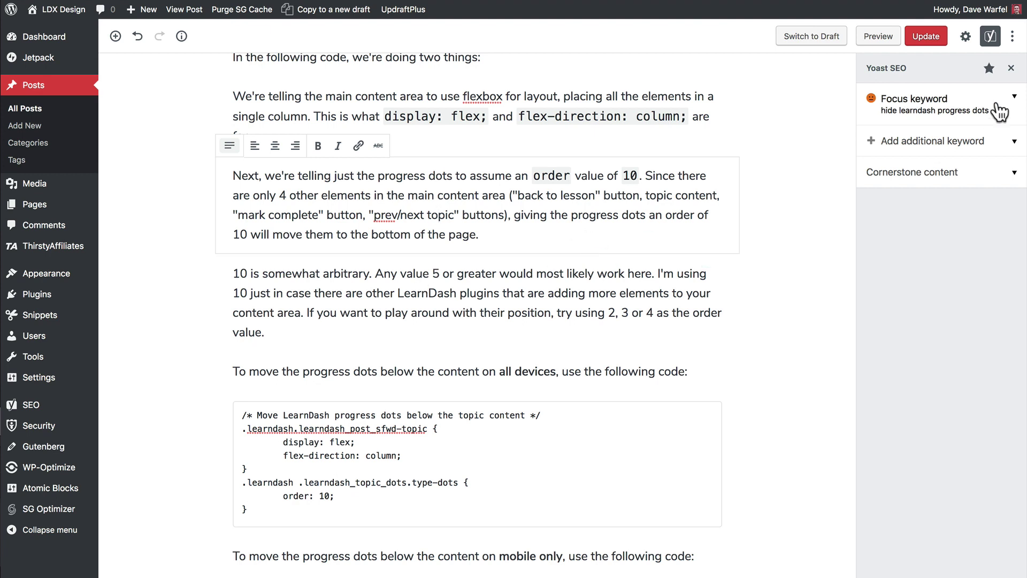
{"action": "left_click", "coordinate": [966, 36]}
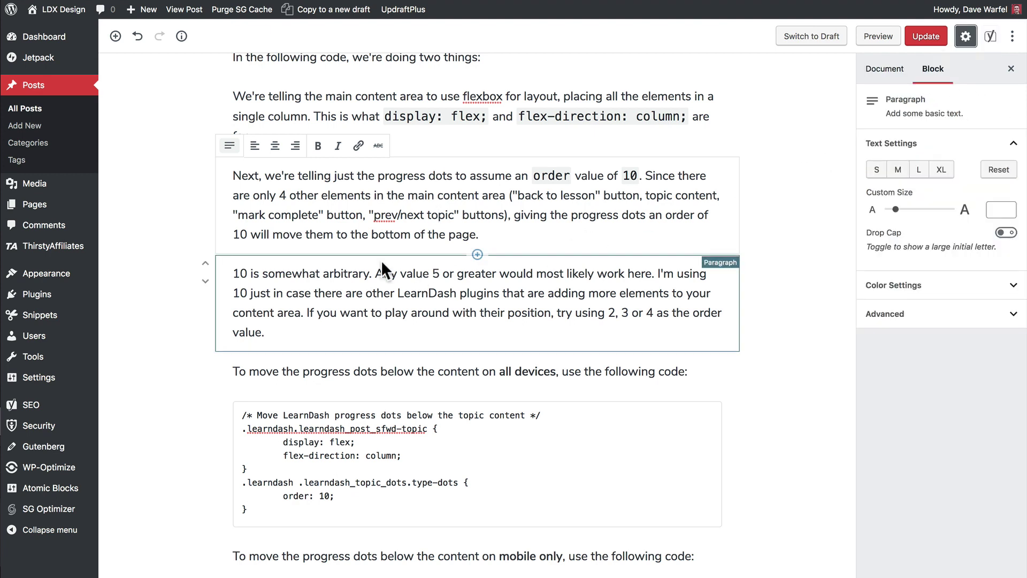
Step: Go to the Yoast SEO box beneath the post content and collapse its Snippet Preview section
{"action": "scroll", "coordinate": [381, 260], "scroll_direction": "down", "scroll_amount": 20}
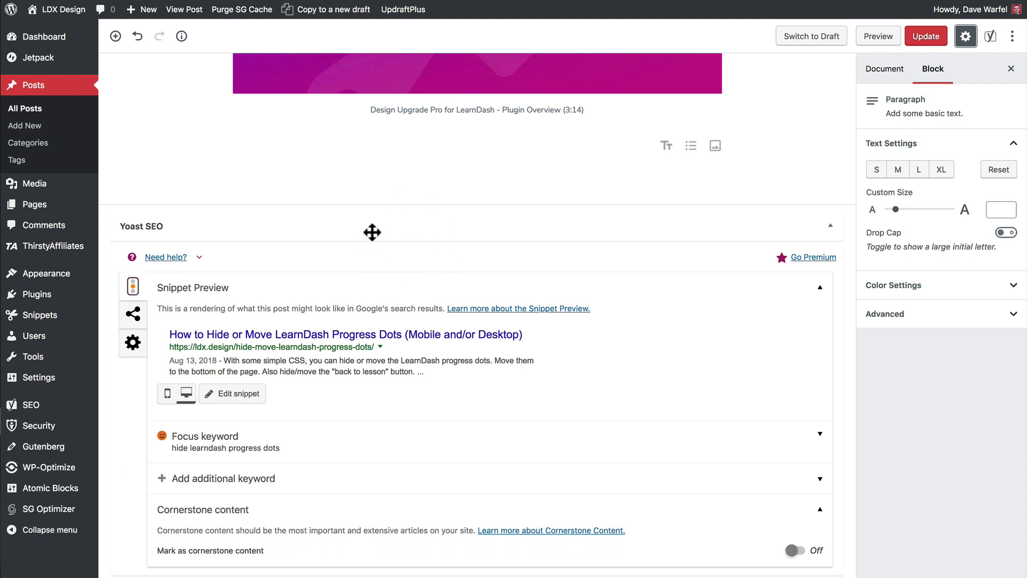
{"action": "left_click", "coordinate": [213, 292]}
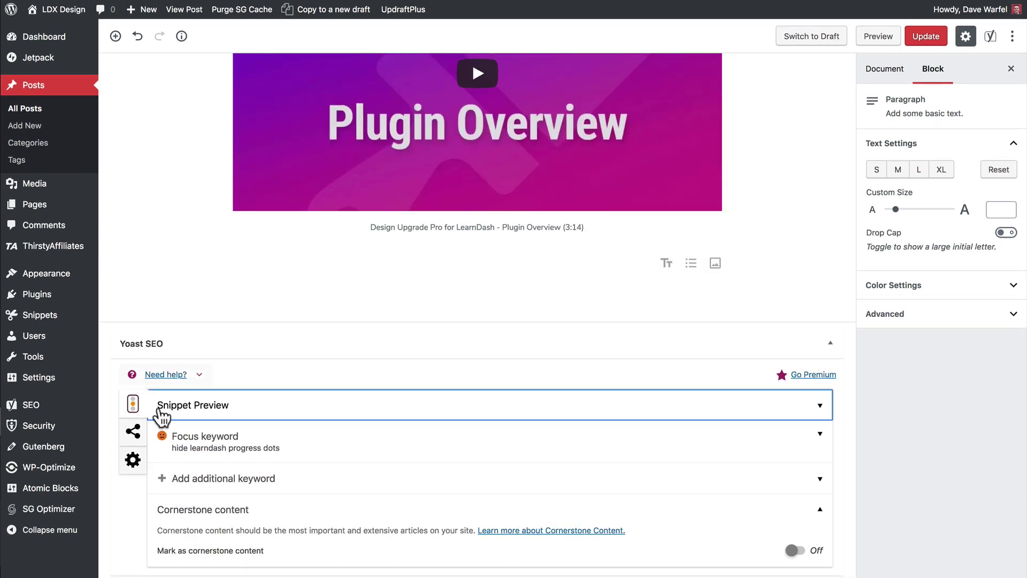
{"action": "left_click", "coordinate": [108, 408]}
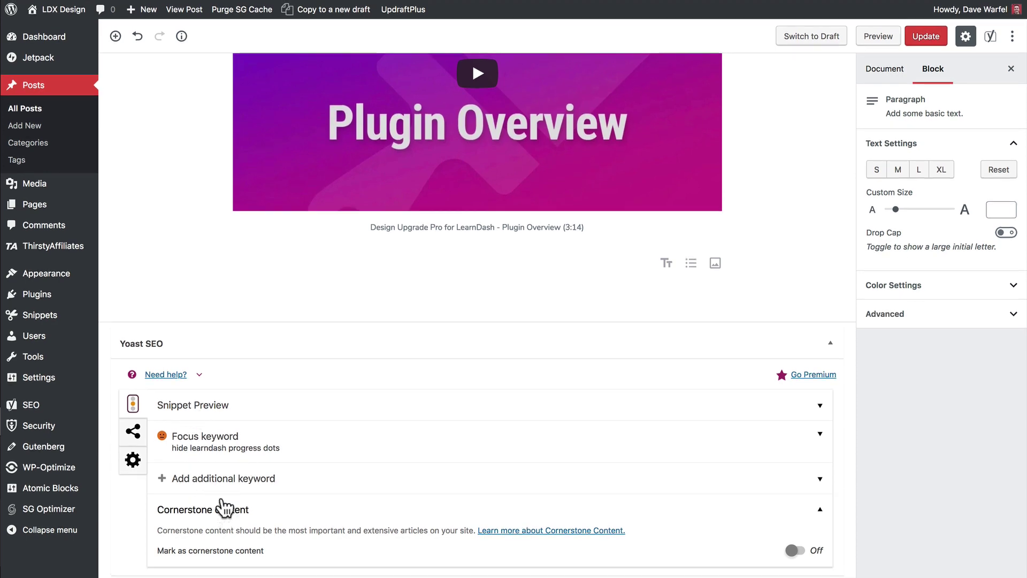
Step: Expand the Focus keyword section in the Yoast SEO box below the post, review its analysis results, and toggle the Cornerstone content section
{"action": "left_click", "coordinate": [234, 459]}
{"action": "scroll", "coordinate": [234, 459], "scroll_direction": "down", "scroll_amount": 3}
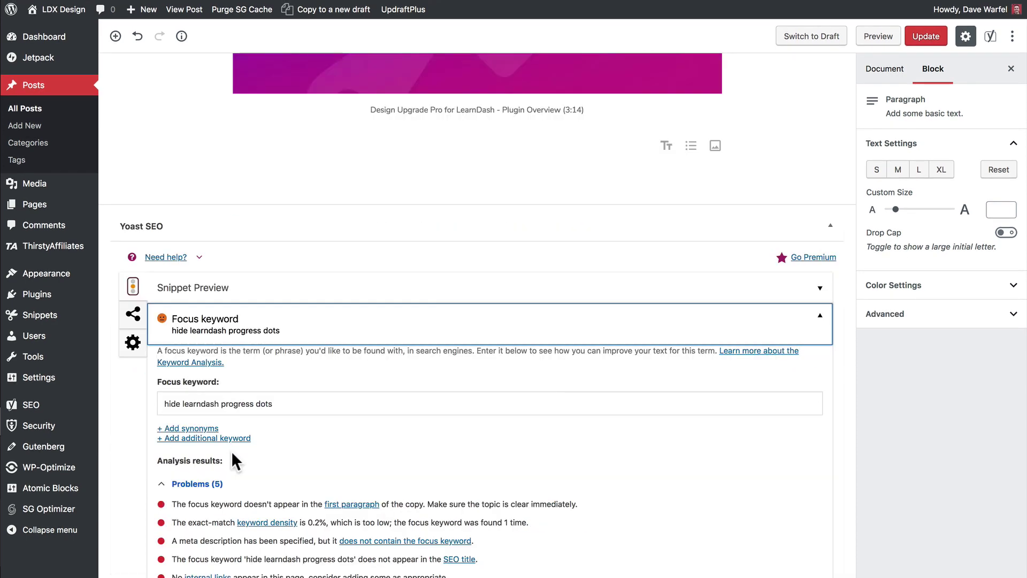
{"action": "scroll", "coordinate": [232, 454], "scroll_direction": "down", "scroll_amount": 6}
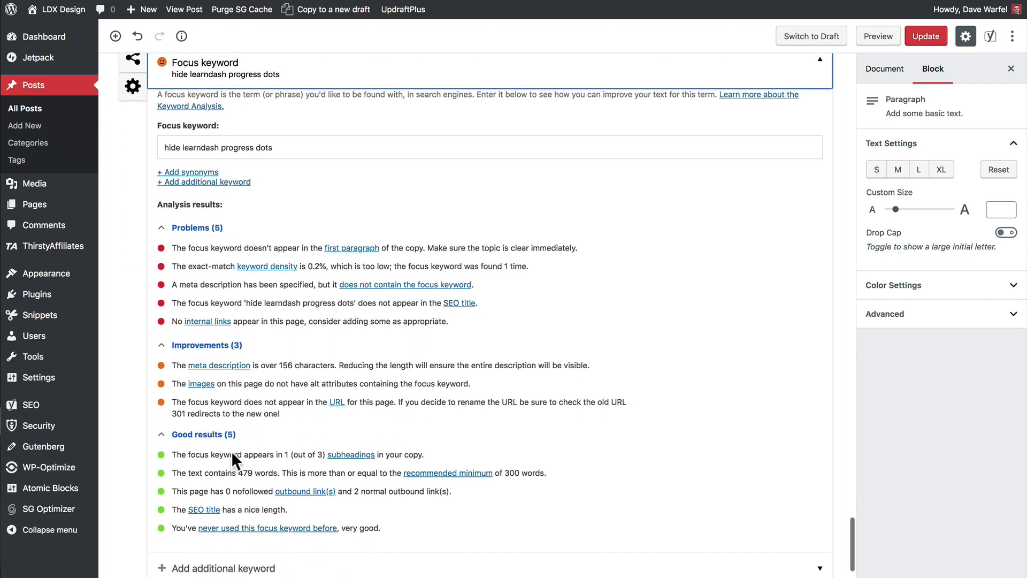
{"action": "scroll", "coordinate": [231, 451], "scroll_direction": "up", "scroll_amount": 1}
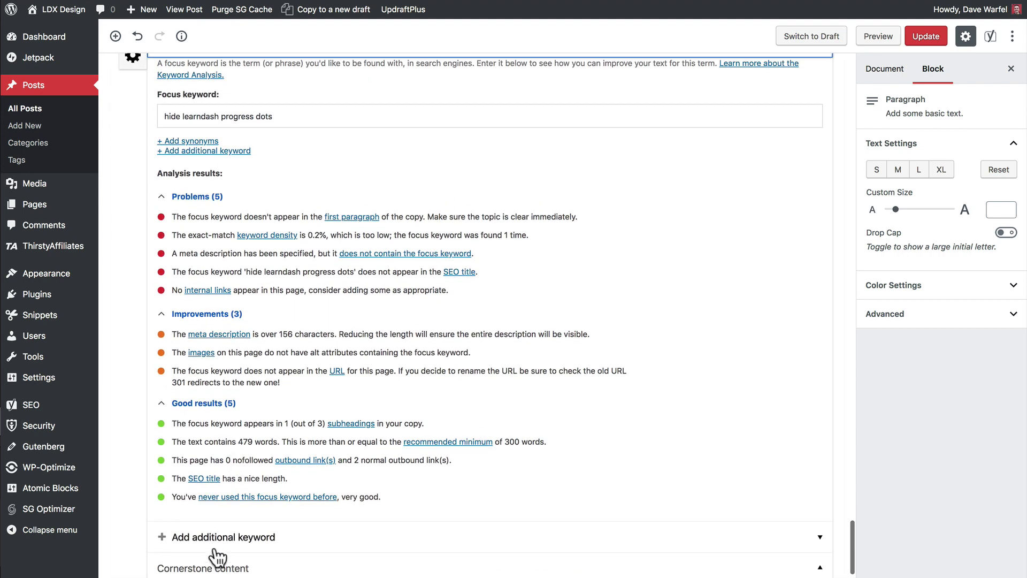
{"action": "left_click", "coordinate": [209, 569]}
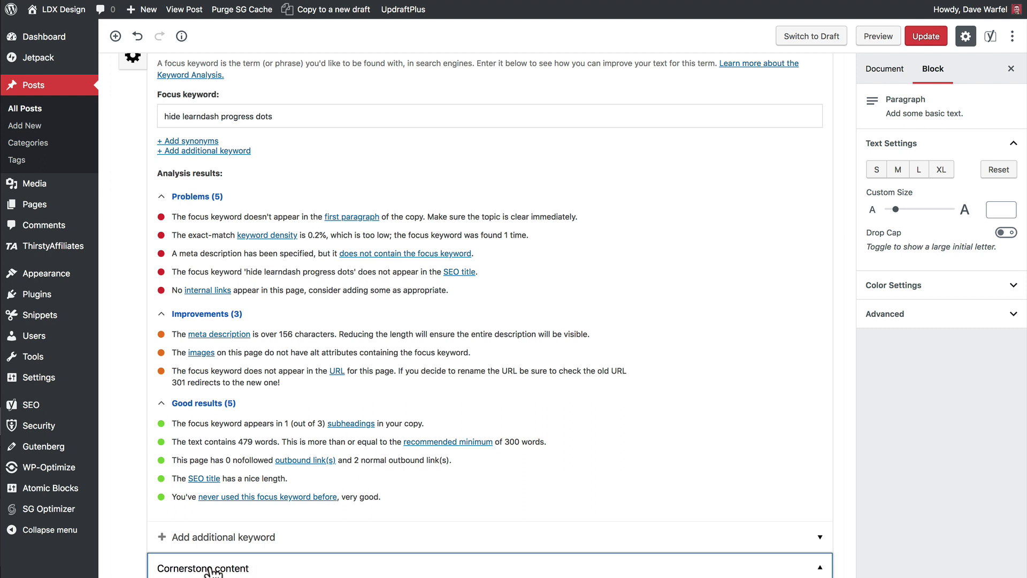
Step: View the Cornerstone content setting in the Yoast SEO box, and collapse both that section and the Focus keyword section
{"action": "left_click", "coordinate": [212, 570]}
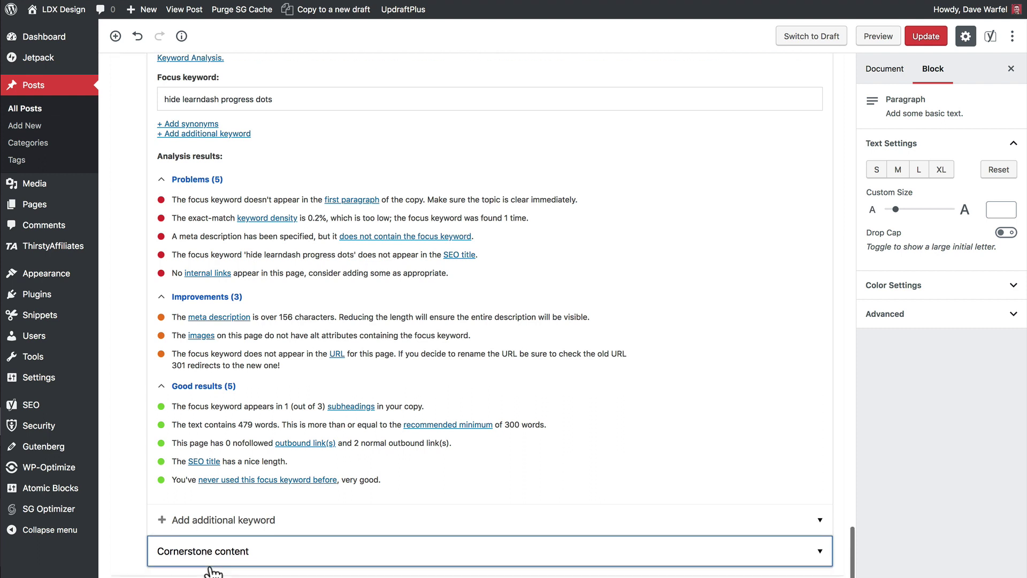
{"action": "left_click", "coordinate": [203, 562]}
{"action": "scroll", "coordinate": [200, 562], "scroll_direction": "down", "scroll_amount": 1}
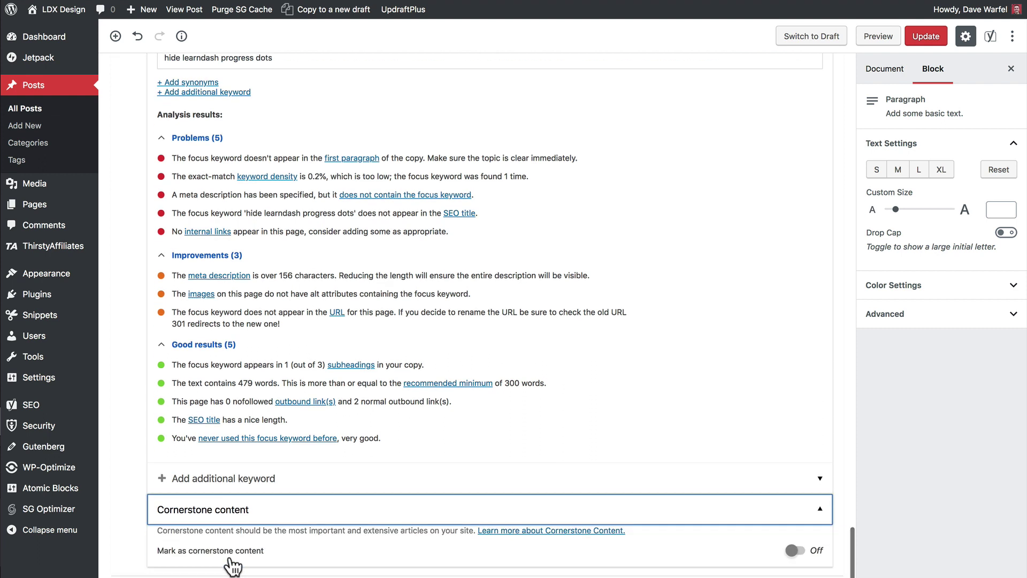
{"action": "left_click", "coordinate": [241, 514]}
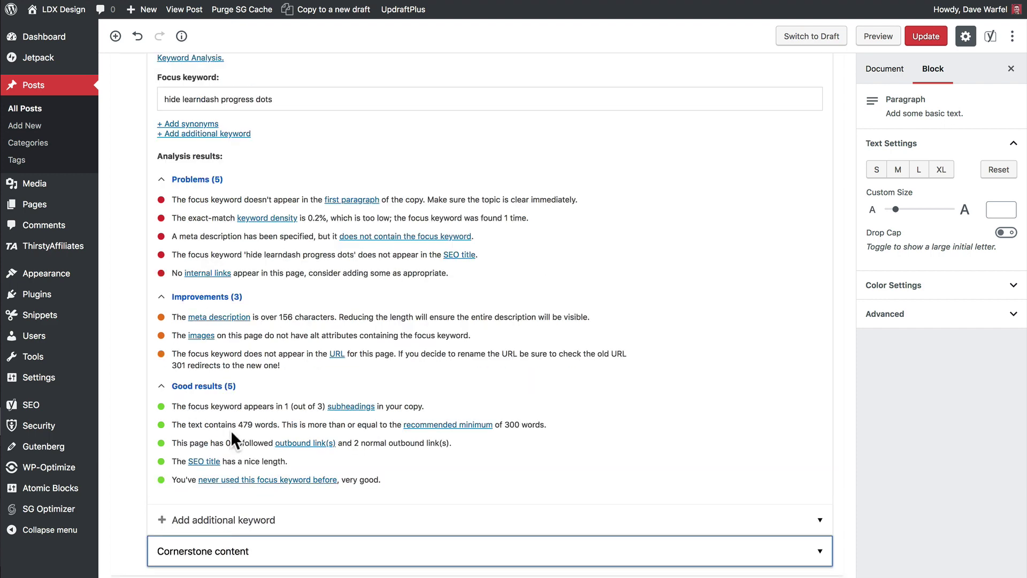
{"action": "scroll", "coordinate": [234, 442], "scroll_direction": "up", "scroll_amount": 5}
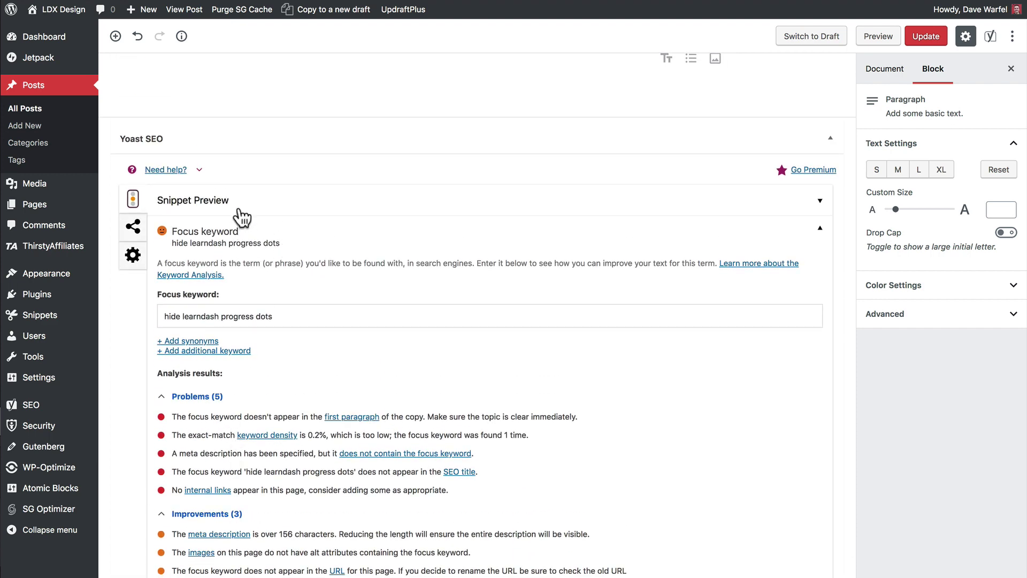
{"action": "left_click", "coordinate": [233, 237]}
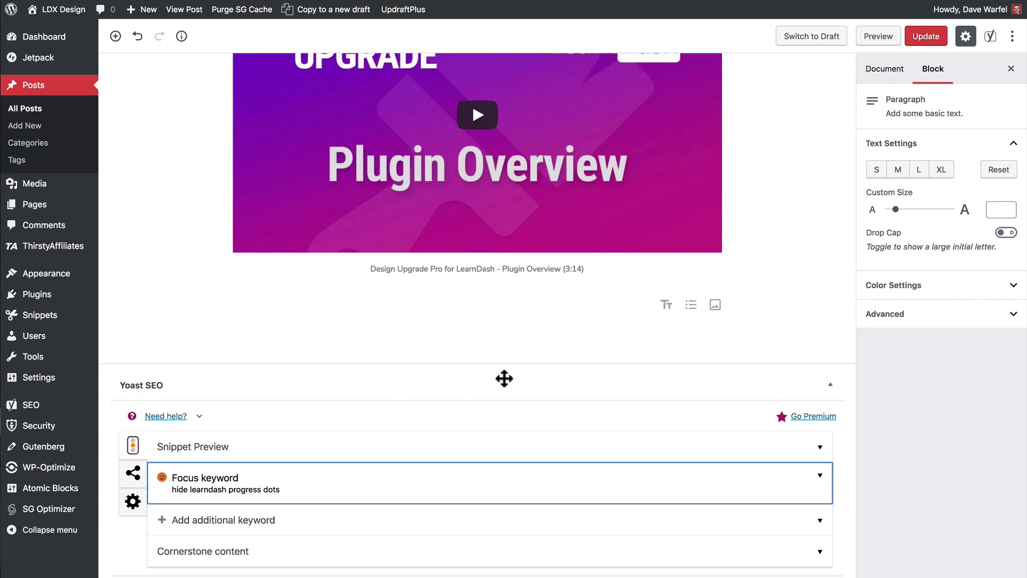
{"action": "left_click", "coordinate": [562, 356]}
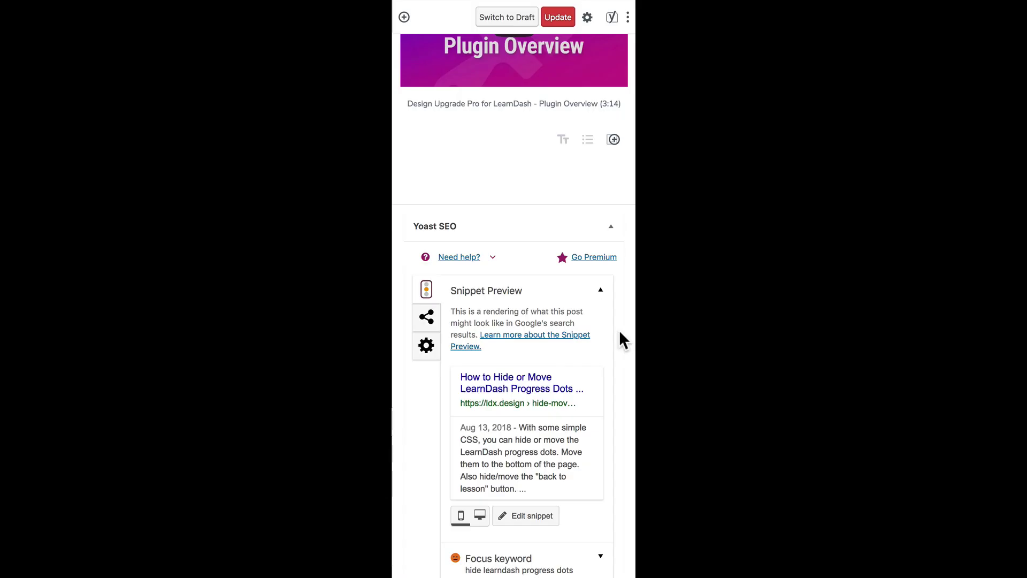
Step: Examine the social sharing and Advanced settings of the Yoast SEO box in the narrow, mobile-width editor, comparing them with the Snippet Preview view
{"action": "left_click", "coordinate": [428, 318]}
{"action": "left_click", "coordinate": [426, 345]}
{"action": "left_click", "coordinate": [427, 316]}
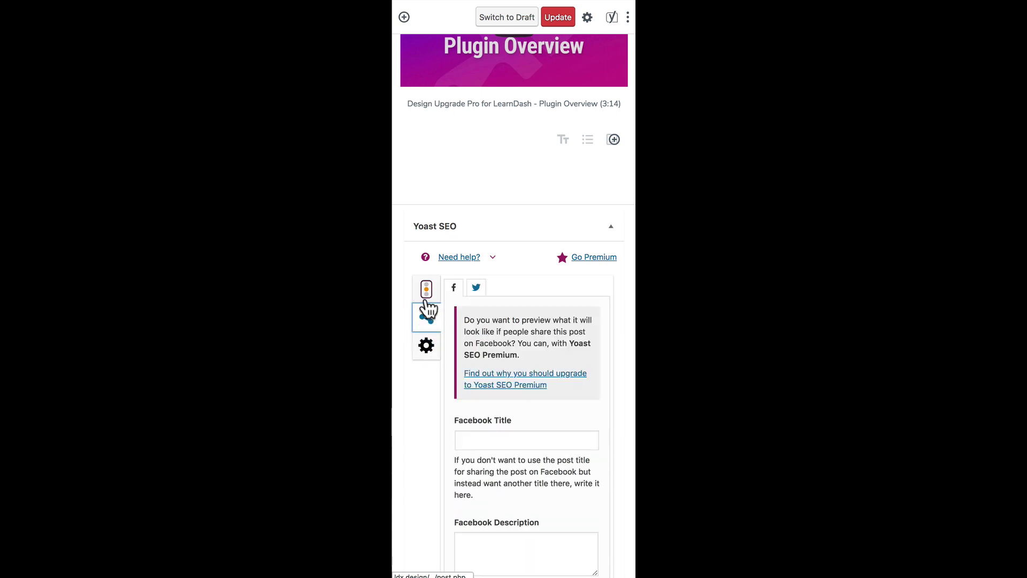
{"action": "left_click", "coordinate": [427, 291]}
{"action": "left_click", "coordinate": [426, 318]}
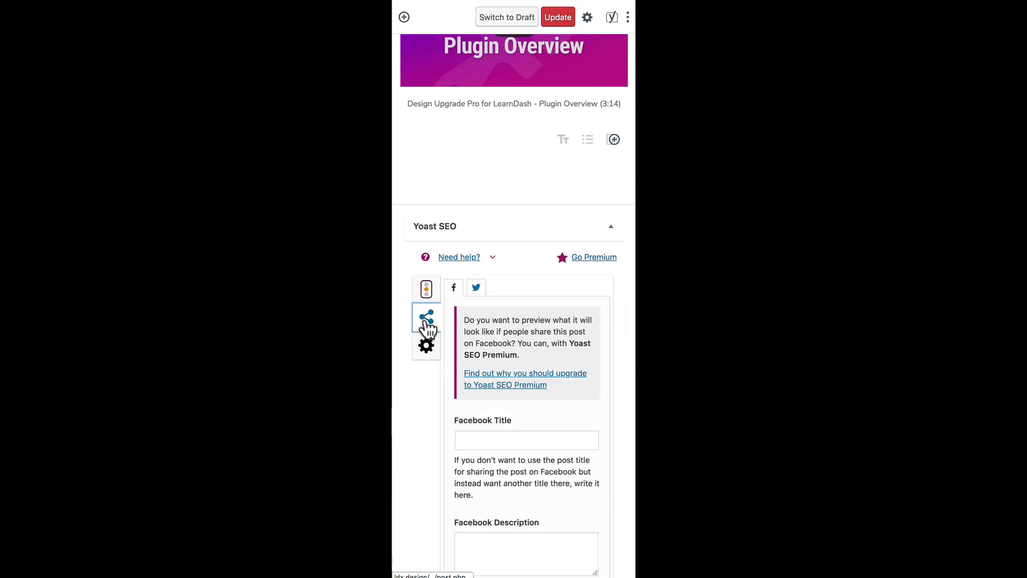
{"action": "left_click", "coordinate": [427, 291]}
{"action": "left_click", "coordinate": [427, 319]}
{"action": "left_click", "coordinate": [427, 349]}
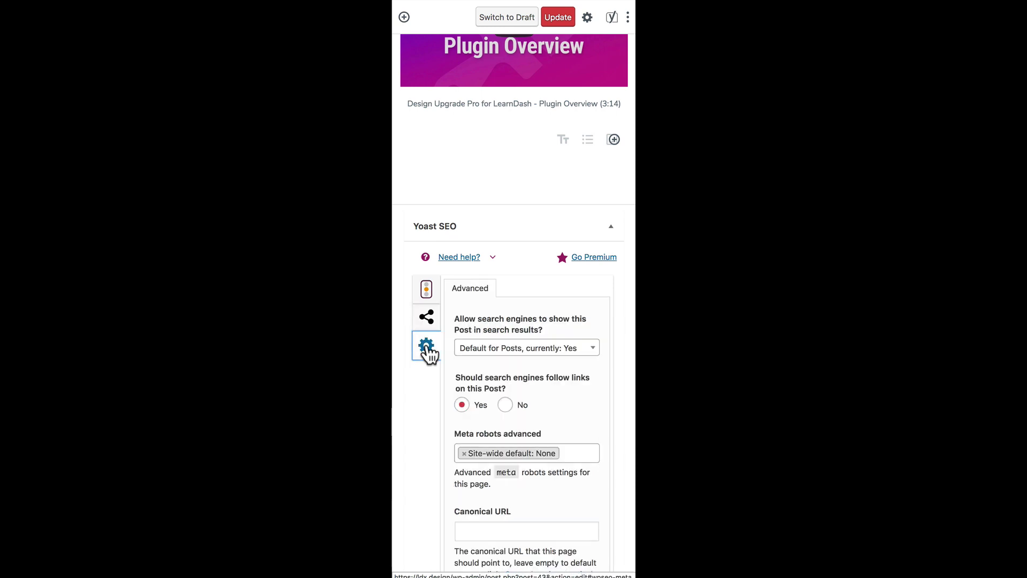
Step: Return to the Snippet Preview view of the Yoast SEO box and look through its sections down to Cornerstone content
{"action": "left_click", "coordinate": [428, 293]}
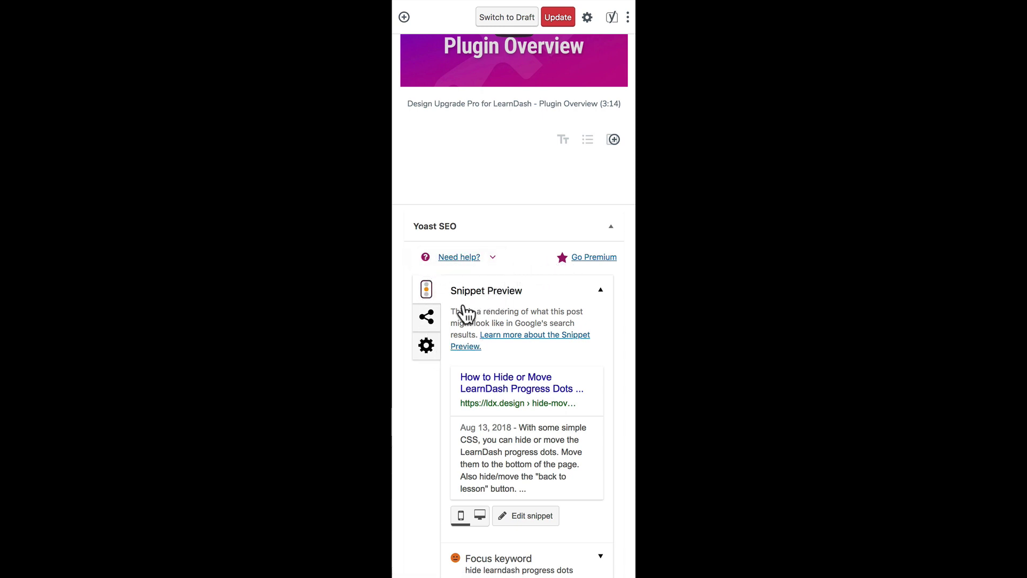
{"action": "scroll", "coordinate": [465, 313], "scroll_direction": "down", "scroll_amount": 2}
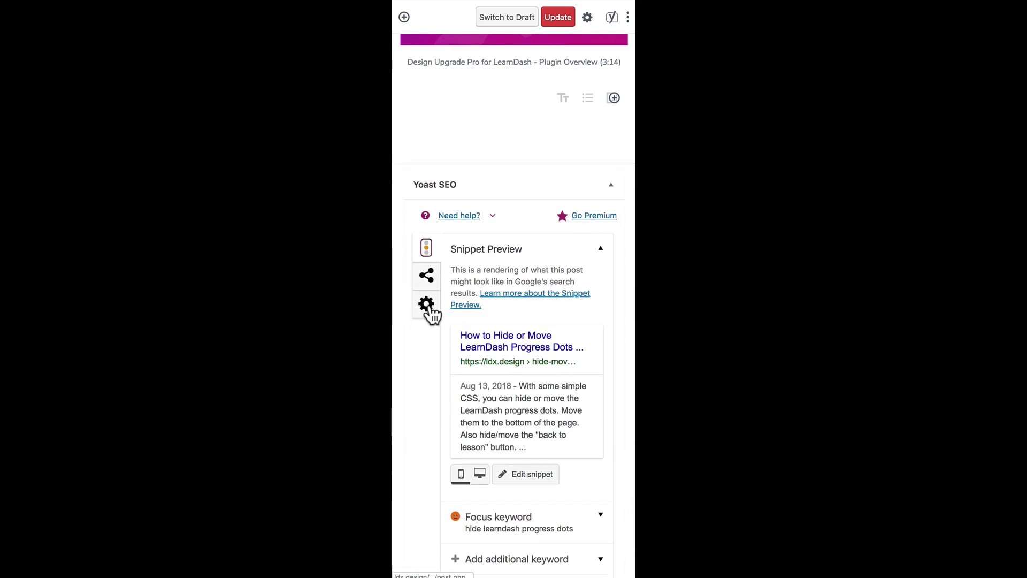
{"action": "scroll", "coordinate": [449, 324], "scroll_direction": "down", "scroll_amount": 2}
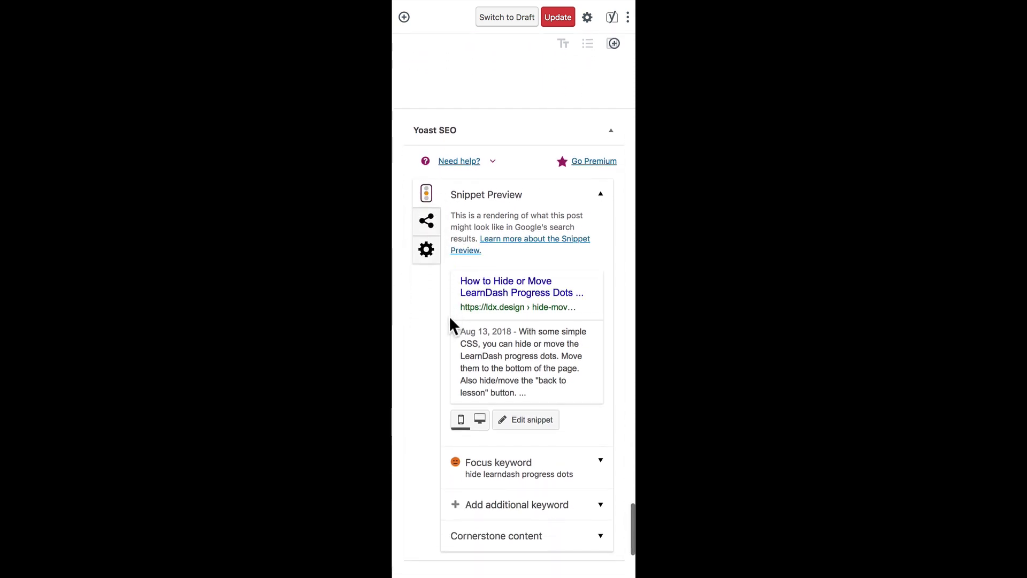
{"action": "scroll", "coordinate": [483, 338], "scroll_direction": "down", "scroll_amount": 1}
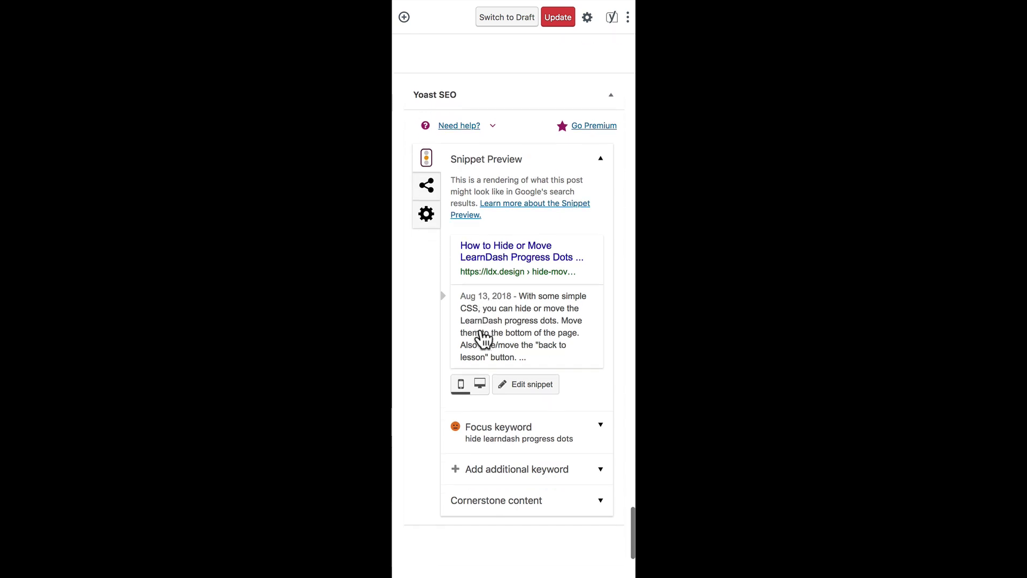